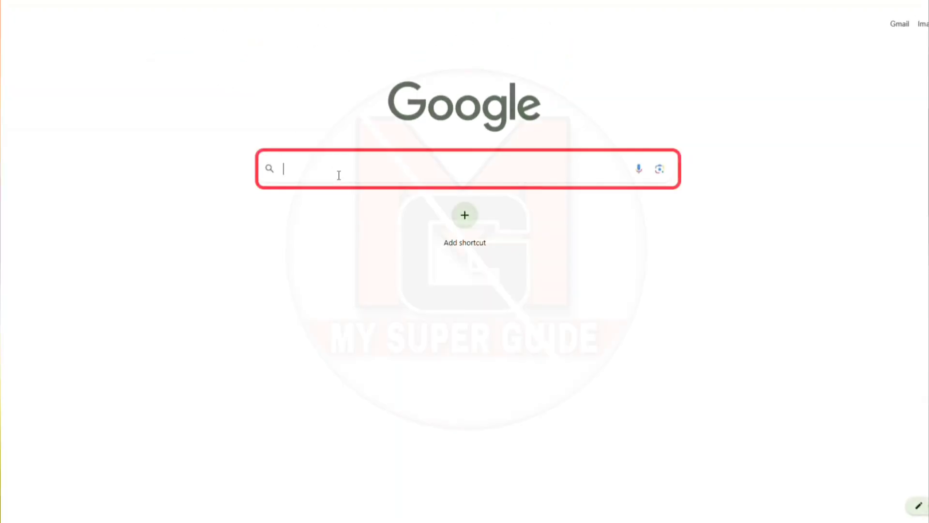
Search Google for 'my aadhaar' and open the 'myAadhaar portal - aadhar - uidai' result.
type("my aadhaar")
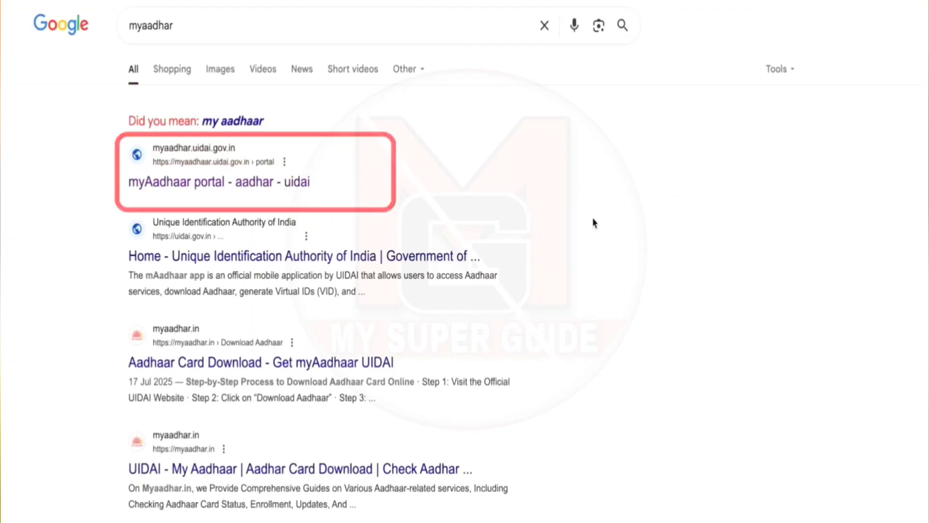
left_click(210, 185)
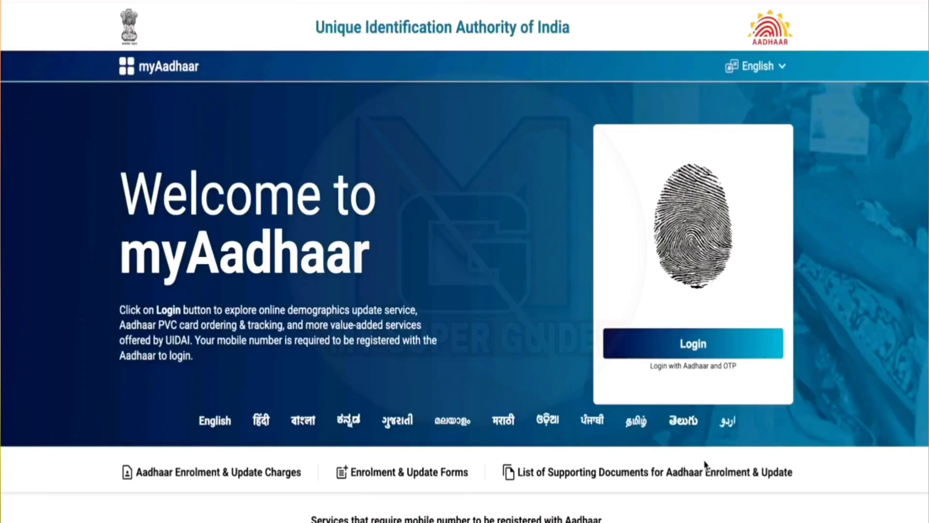
On the myAadhaar login form, enter the Aadhaar number and the captcha characters.
left_click(715, 344)
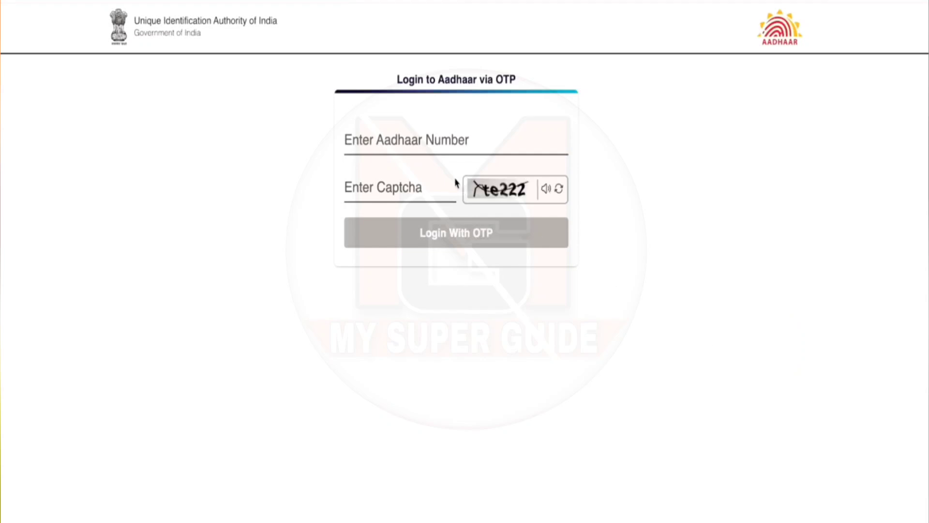
left_click(423, 141)
type("8")
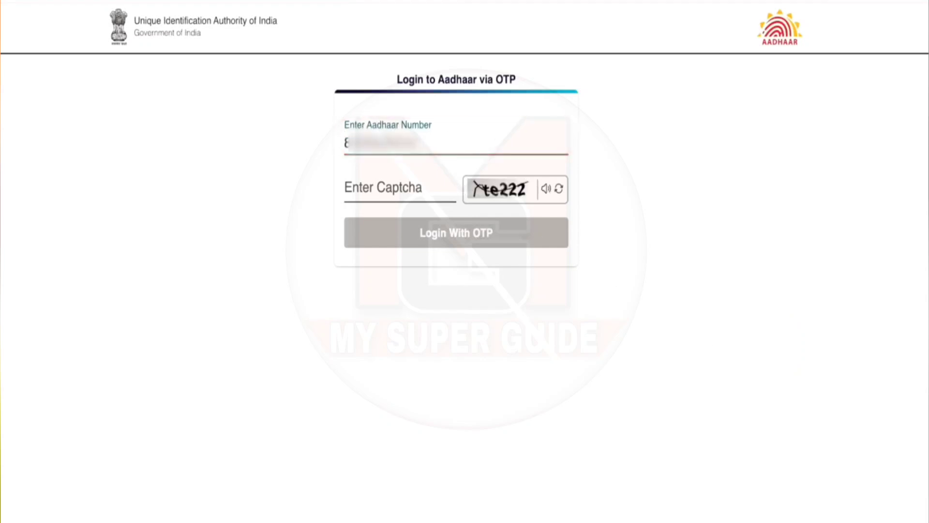
left_click(415, 193)
type("te")
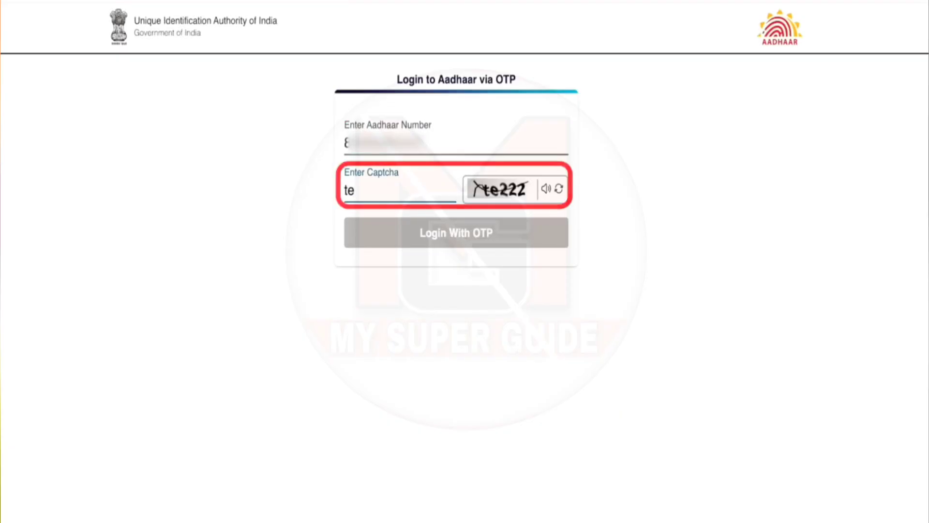
type("22")
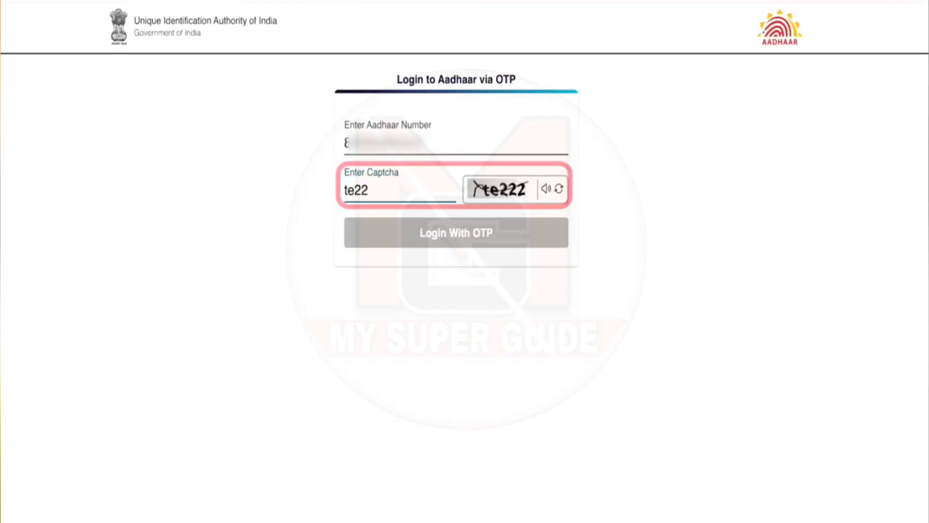
type("2")
Request a login OTP, enter the received code and log in.
left_click(455, 245)
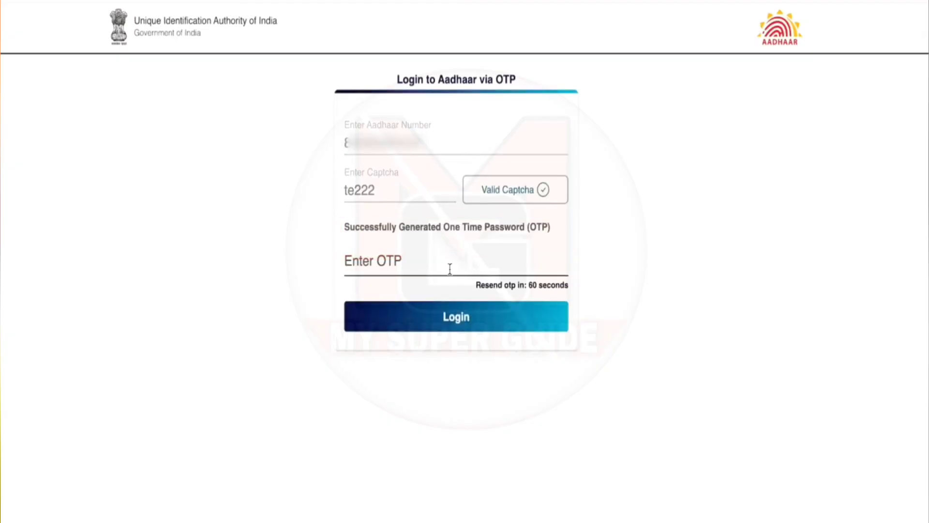
left_click(412, 265)
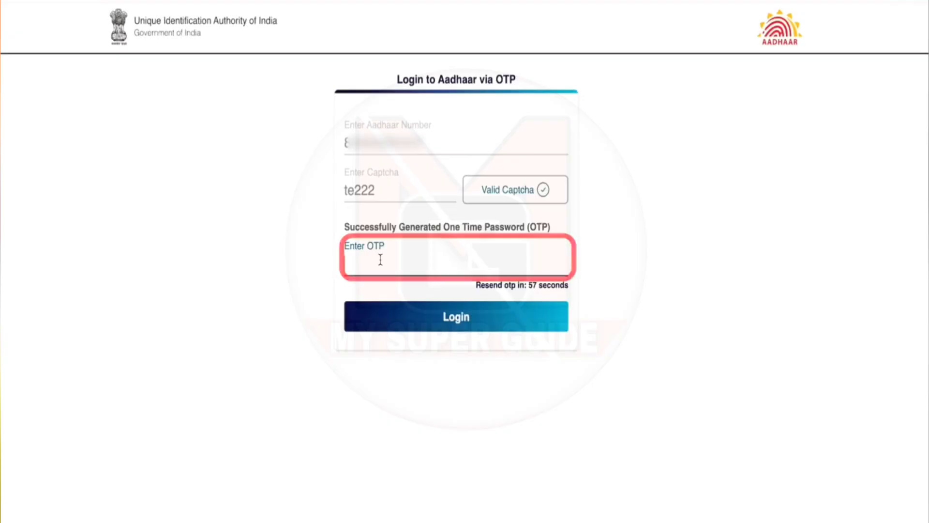
type("0")
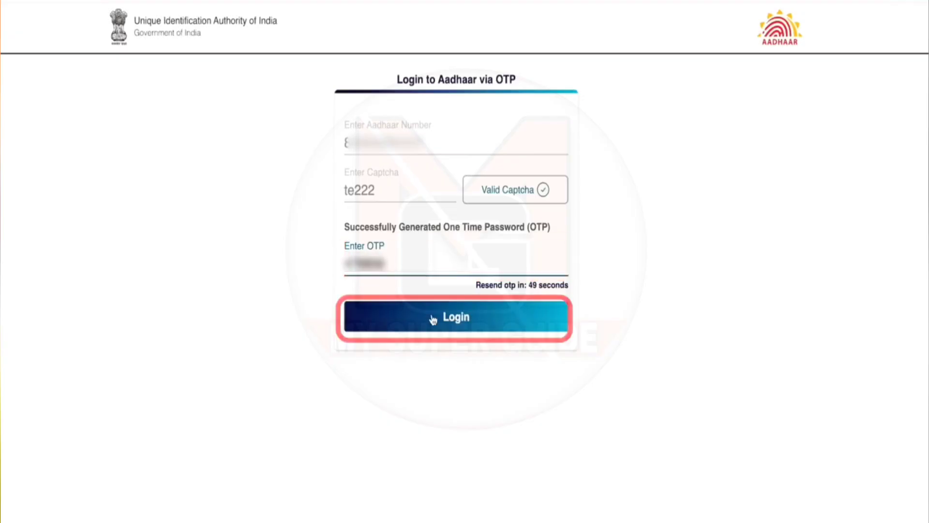
left_click(433, 318)
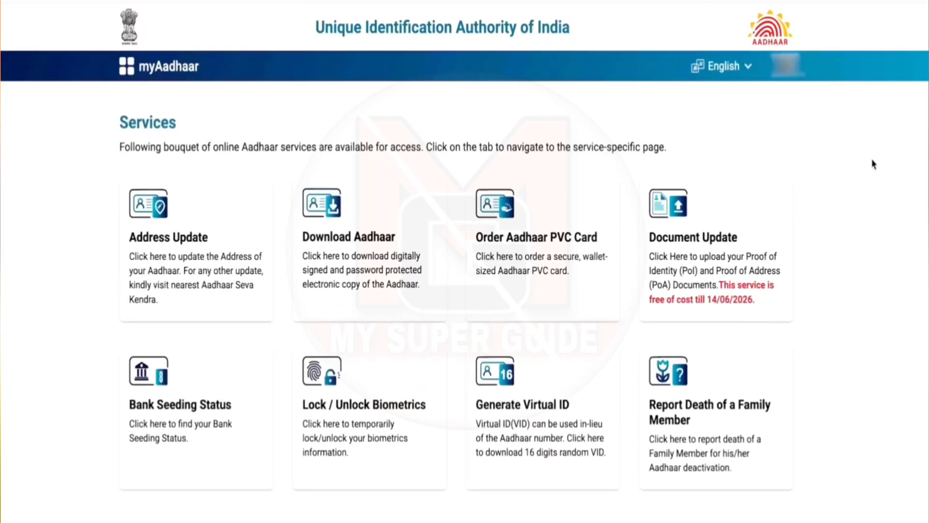
left_click(786, 65)
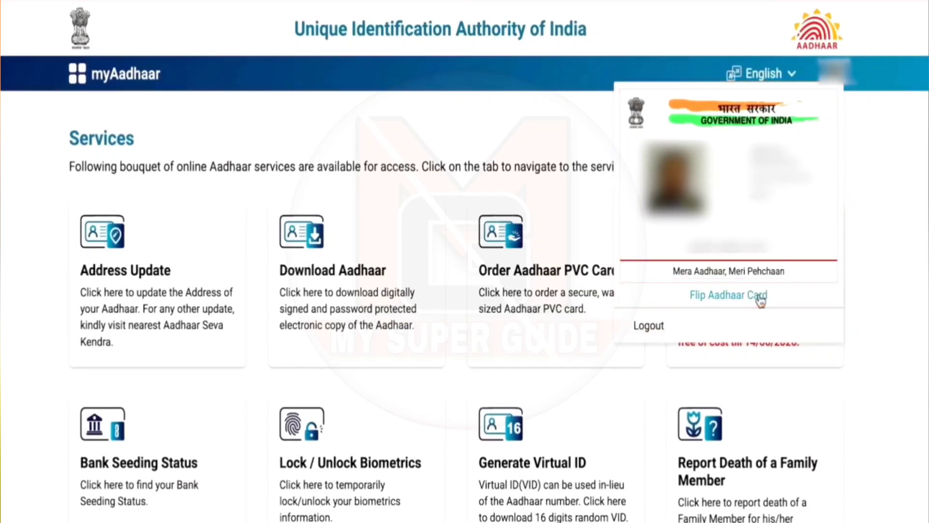
left_click(759, 296)
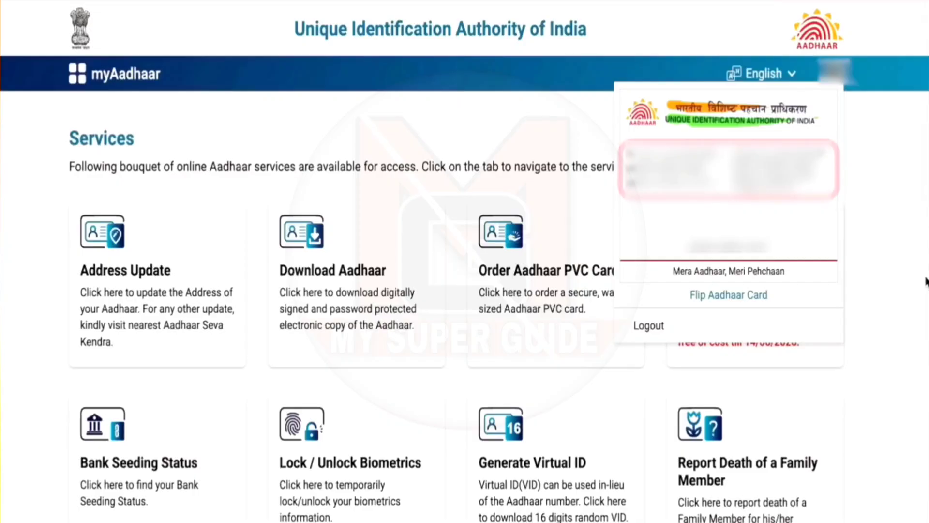
left_click(894, 260)
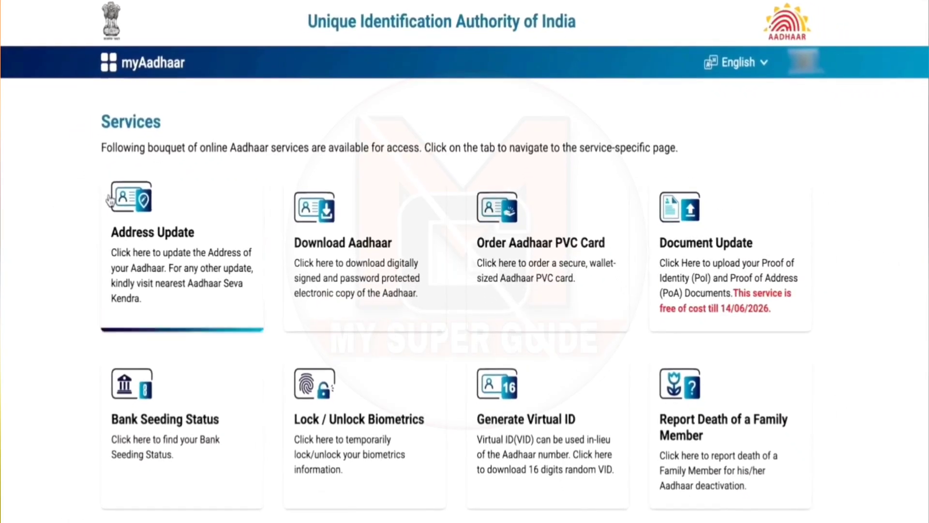
Open Address Update, choose Head Of Family (HOF) based Address Update, and proceed past How it Works.
left_click(242, 317)
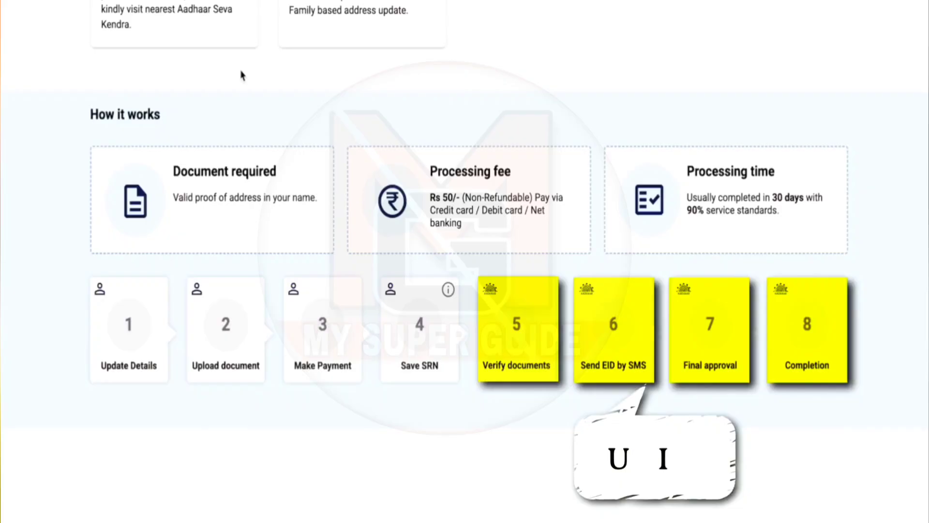
scroll(244, 97, "up", 5)
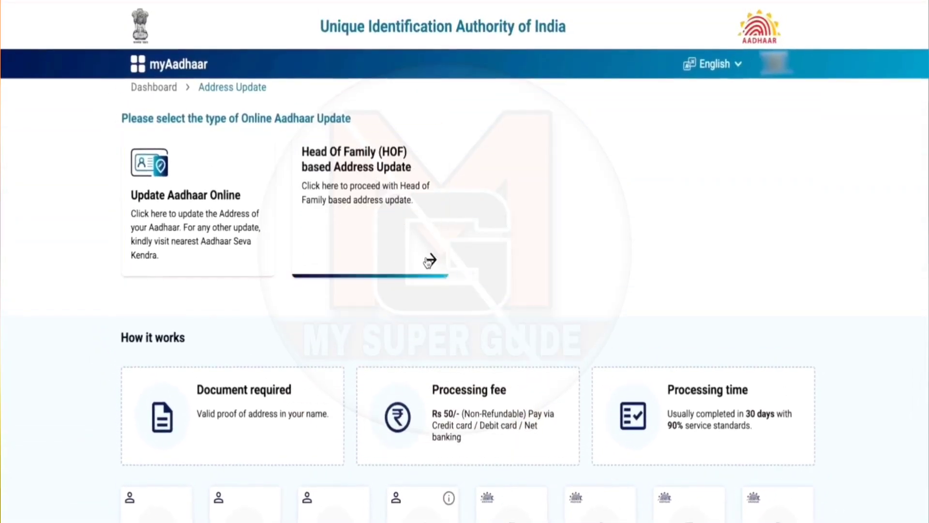
left_click(429, 261)
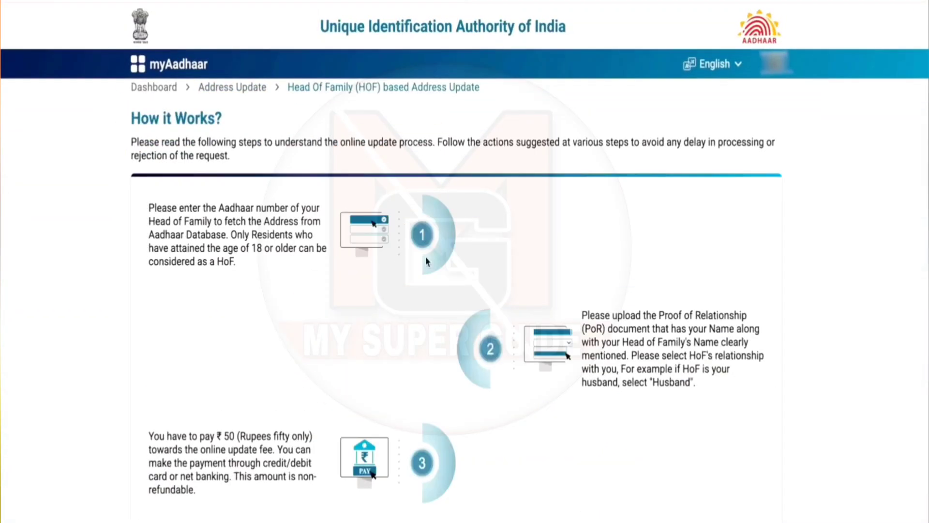
scroll(427, 261, "down", 5)
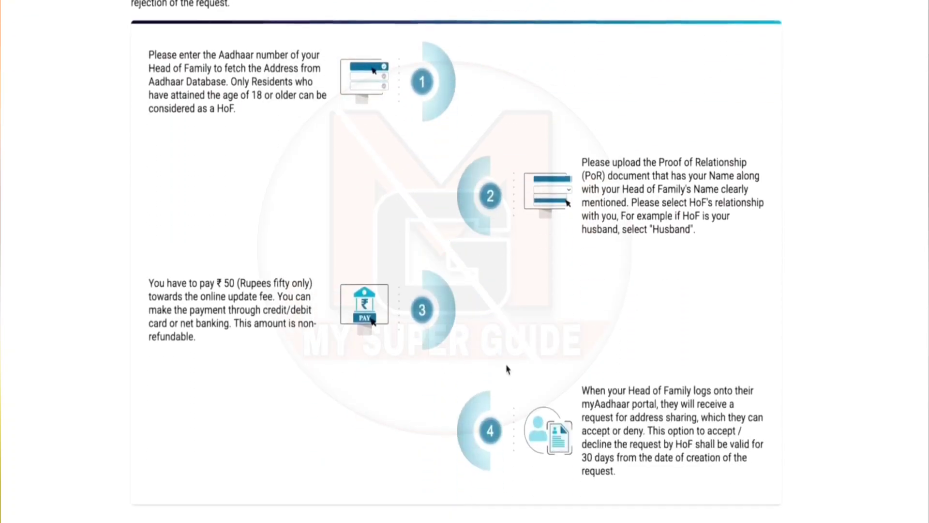
left_click(680, 512)
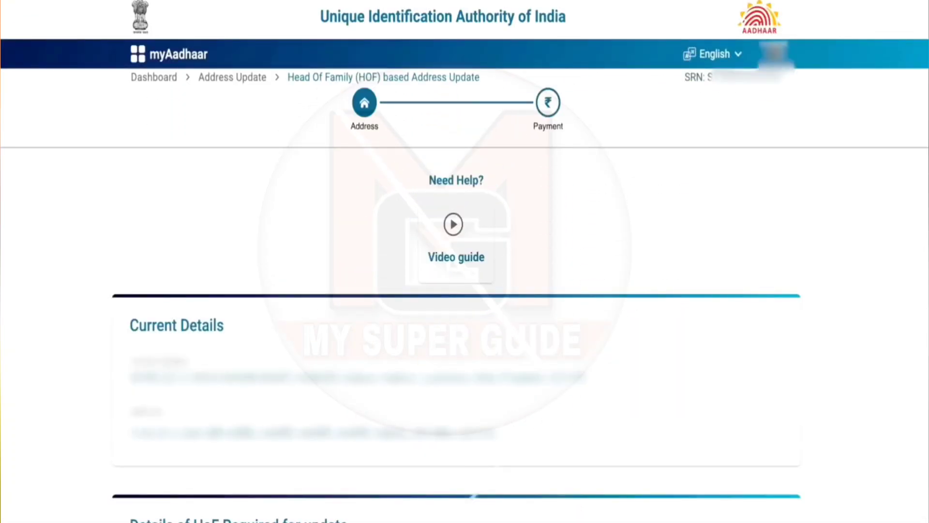
Under 'Details of HoF Required for update', enter the HoF's Aadhaar number and mobile number.
scroll(455, 334, "down", 3)
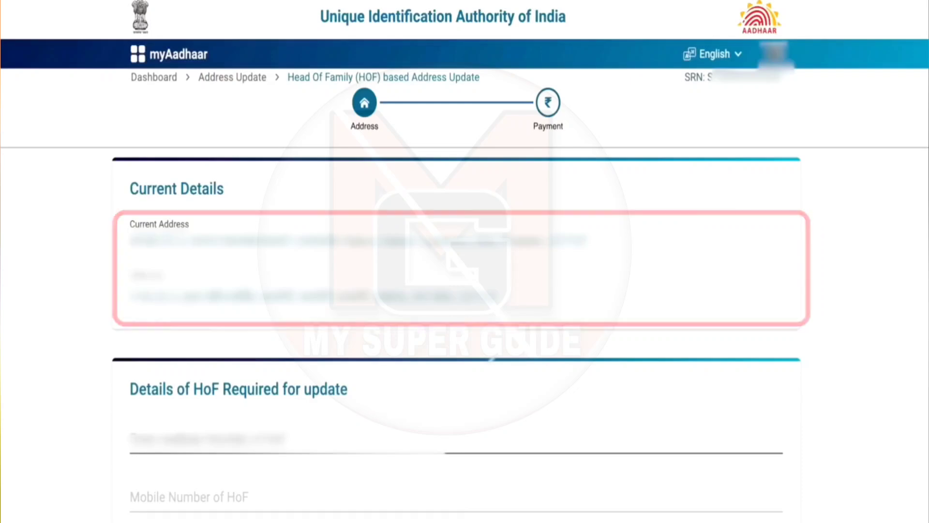
scroll(454, 242, "down", 2)
left_click(138, 371)
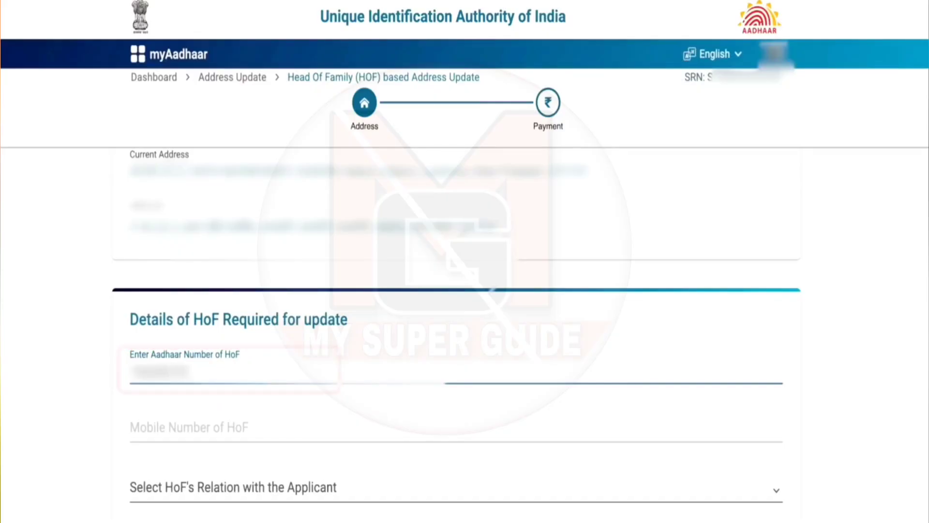
left_click(295, 436)
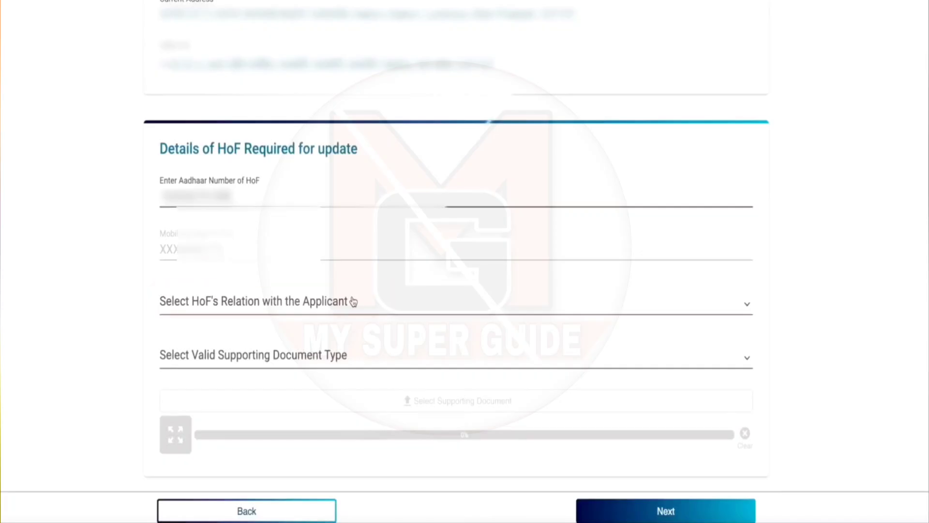
Set the HoF's relation with the applicant to Mother and open the Supporting Document Type list.
left_click(353, 301)
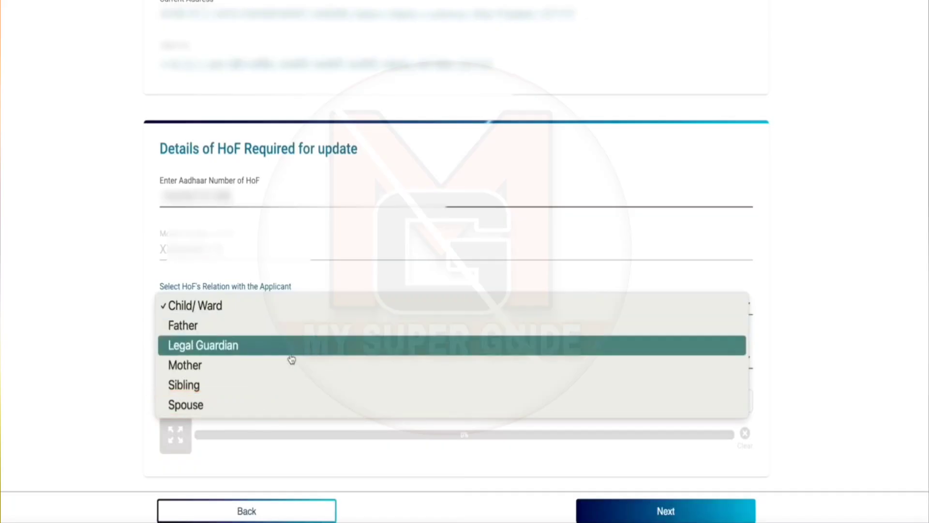
left_click(281, 367)
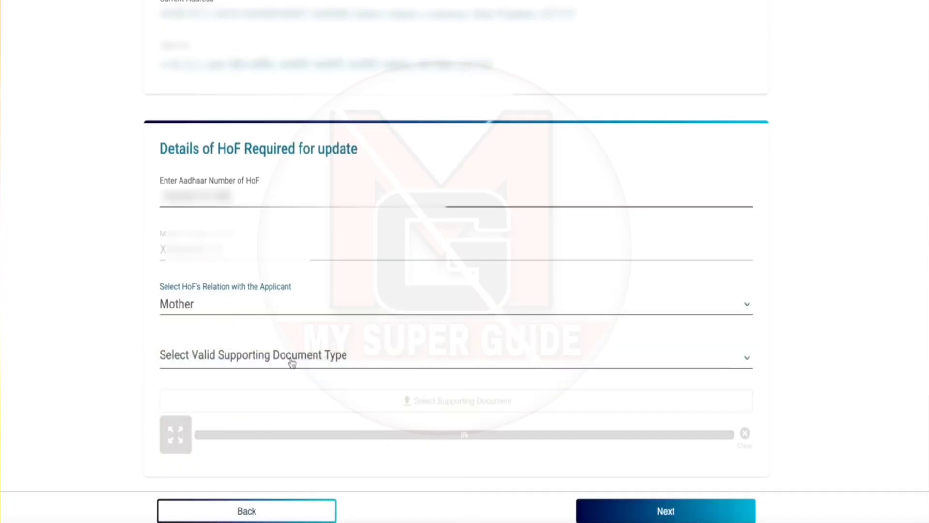
left_click(446, 361)
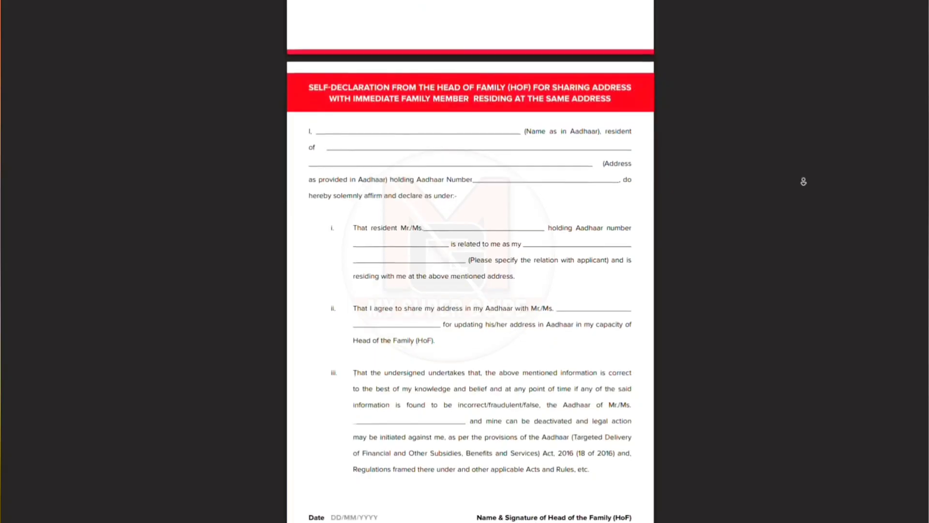
Choose 'Ration / PDS Photograph Card / e-Ration Card' as the document type and accept the Document Advisory.
scroll(805, 184, "down", 2)
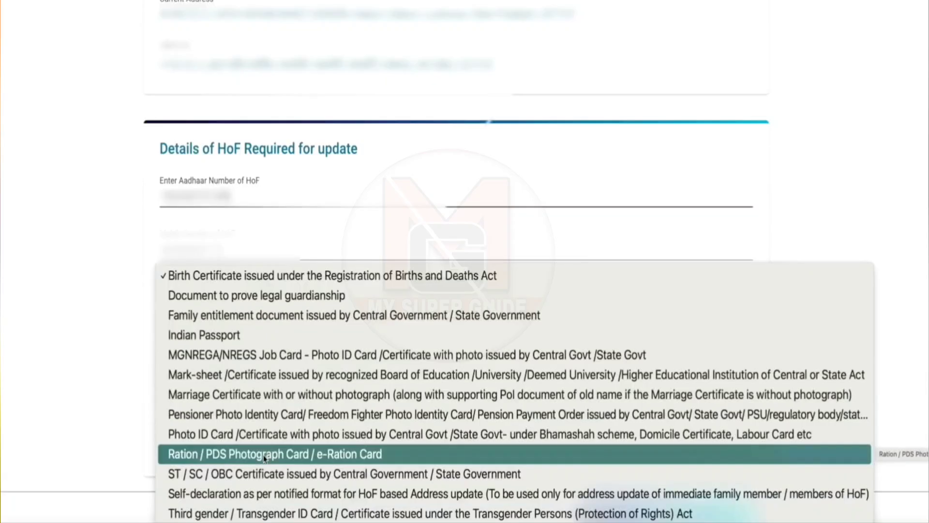
left_click(264, 455)
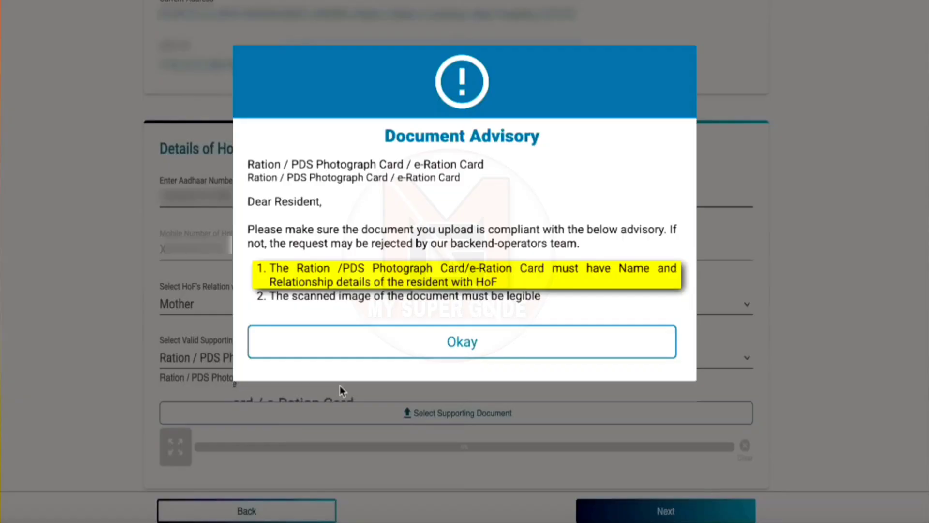
left_click(435, 344)
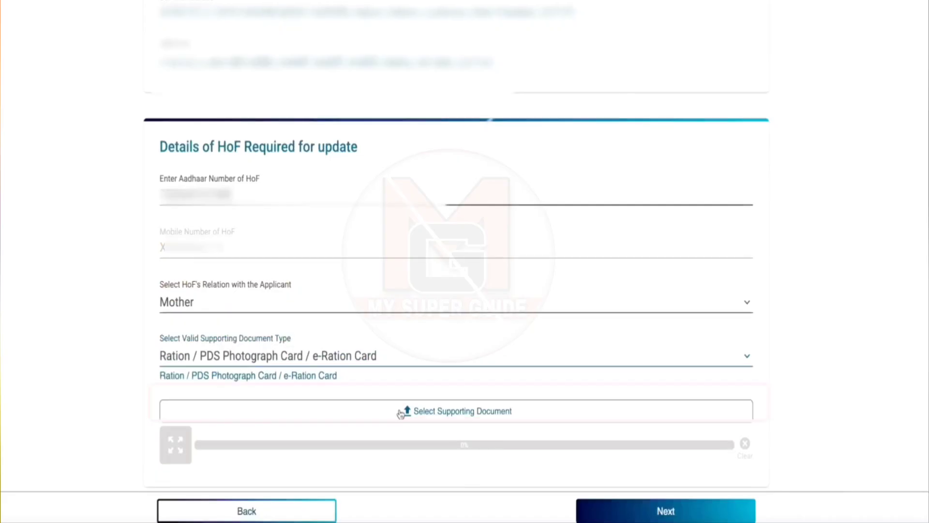
scroll(421, 413, "down", 1)
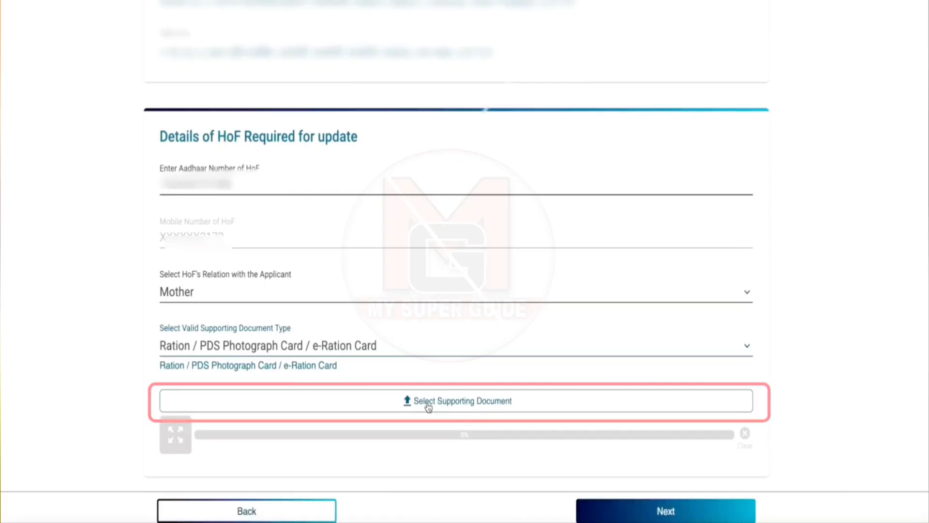
left_click(428, 405)
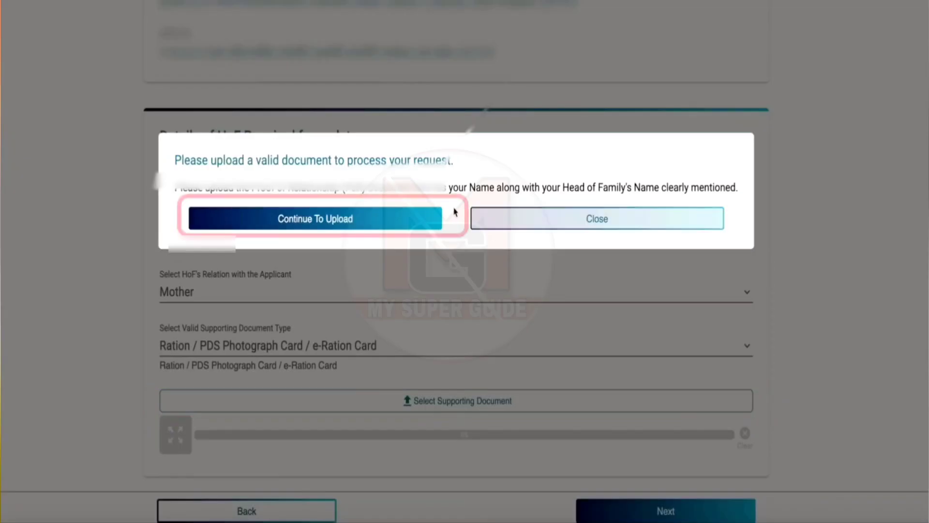
Upload the ration card file as the supporting document until it reaches 100%.
left_click(409, 219)
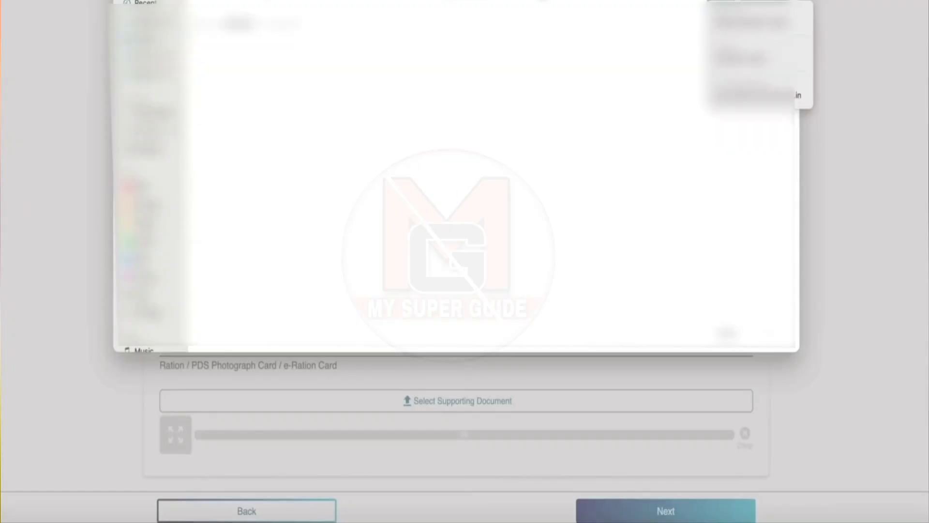
left_click(254, 124)
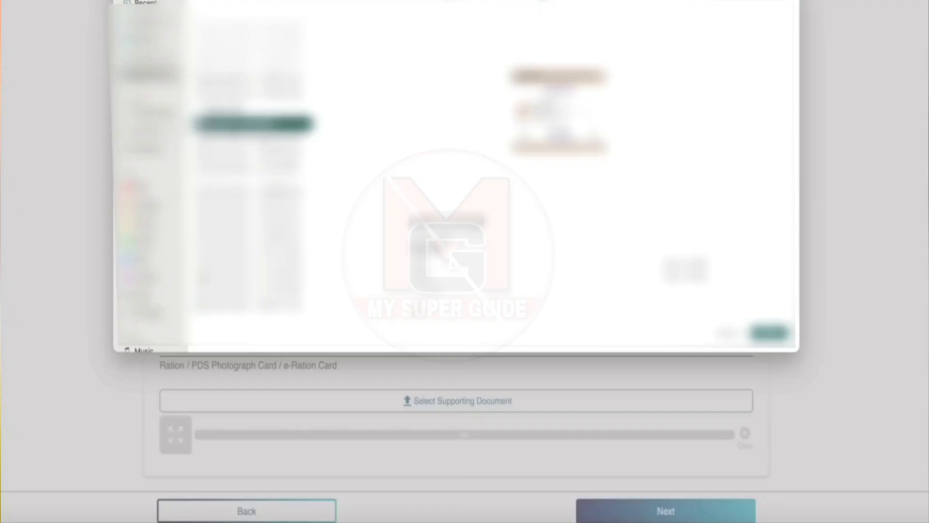
key("Escape")
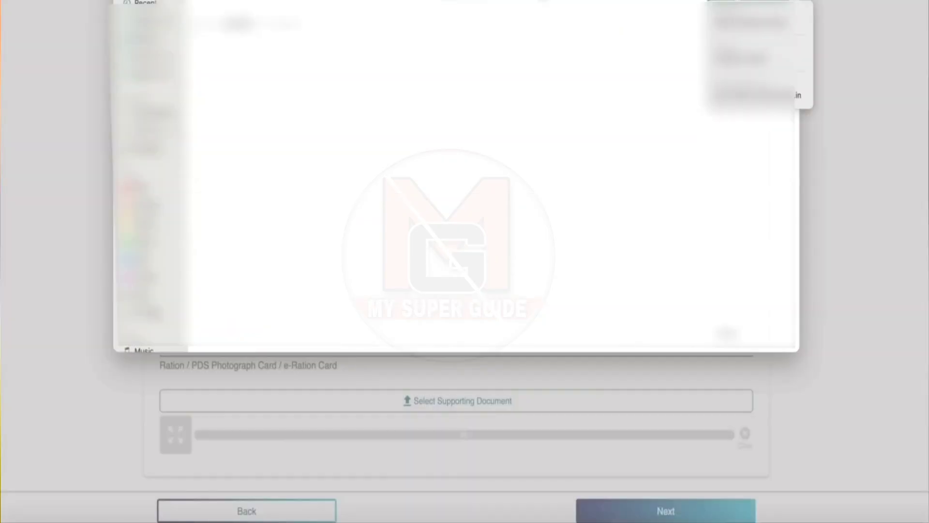
type("a")
left_click(150, 74)
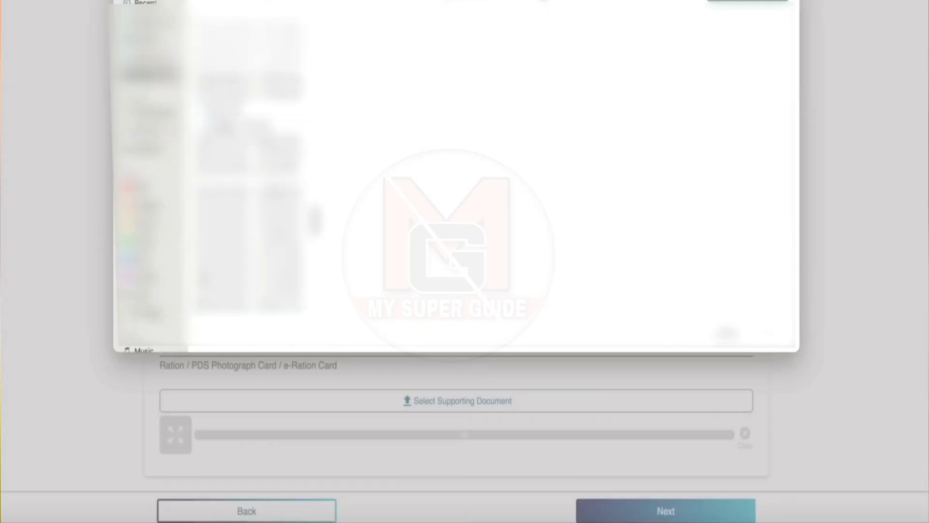
left_click(254, 124)
left_click(769, 333)
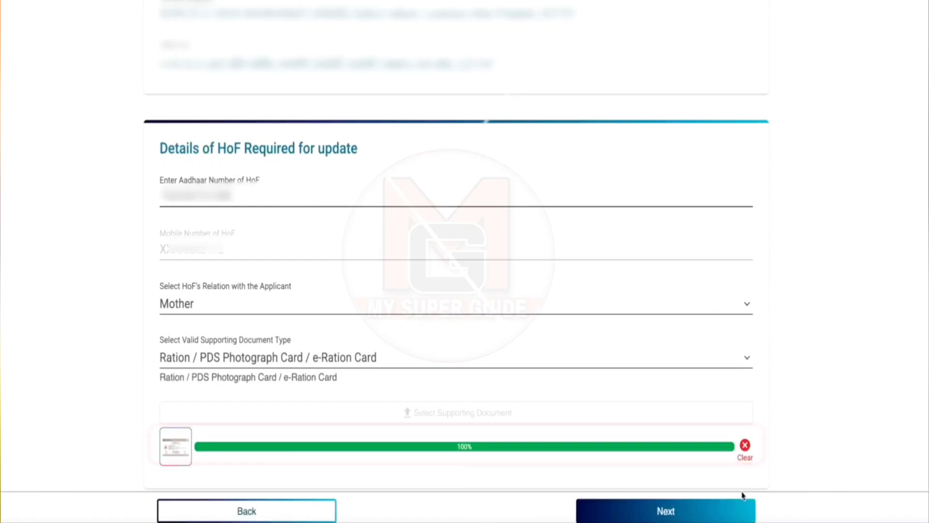
Move on to payment and accept the payment and refund terms for the ₹50 fee.
left_click(703, 514)
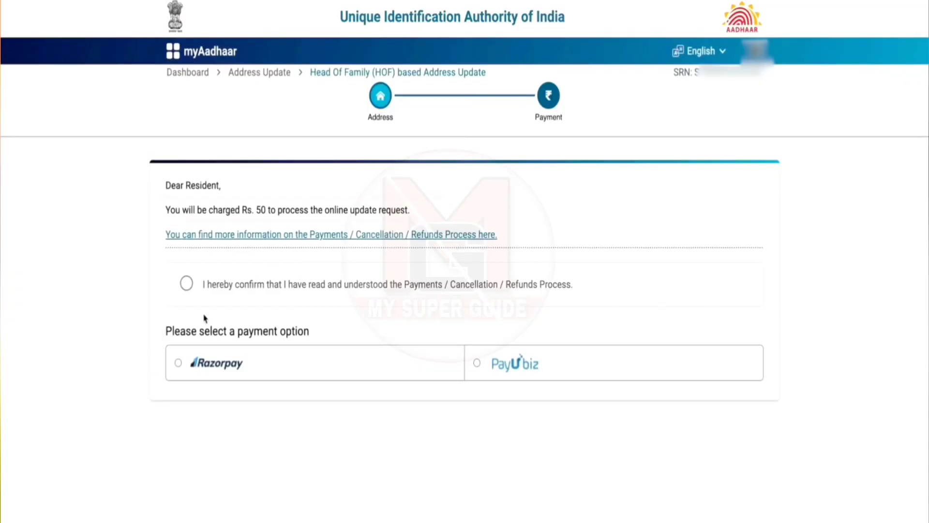
left_click(187, 284)
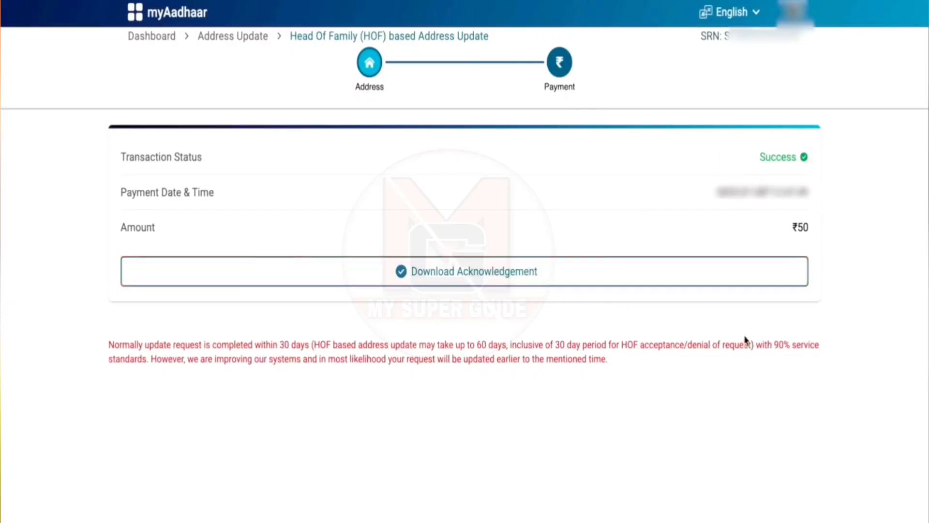
Download the payment acknowledgement slip and scroll back up the page.
left_click(605, 278)
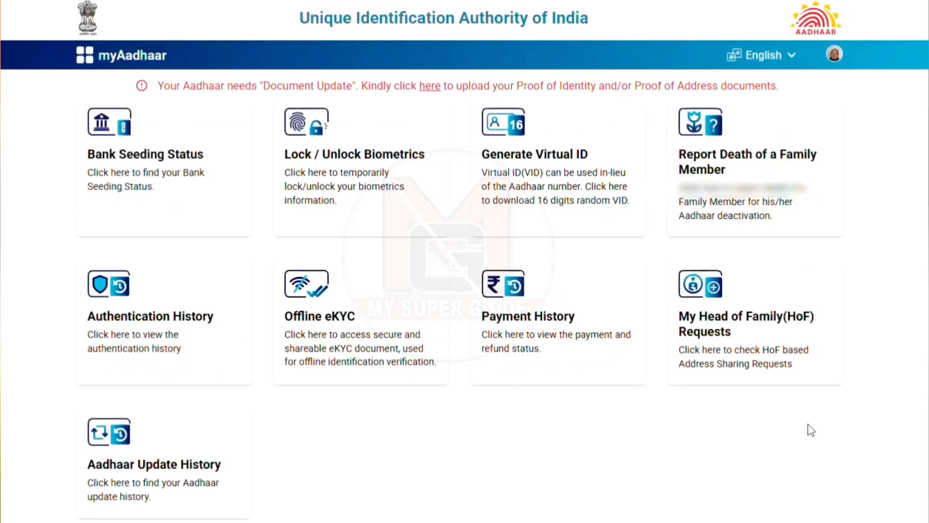
scroll(809, 429, "up", 4)
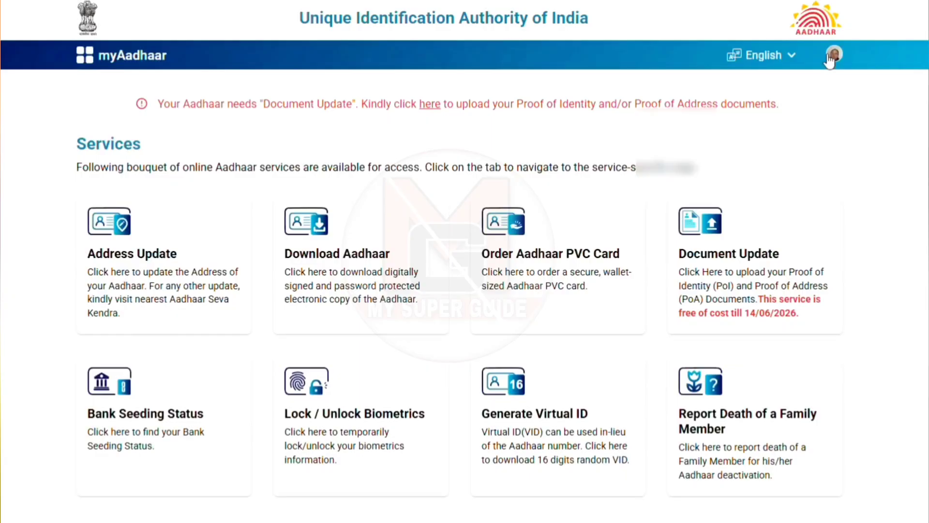
Log out of myAadhaar and enter the Head of Family's Aadhaar number on the login form.
left_click(831, 58)
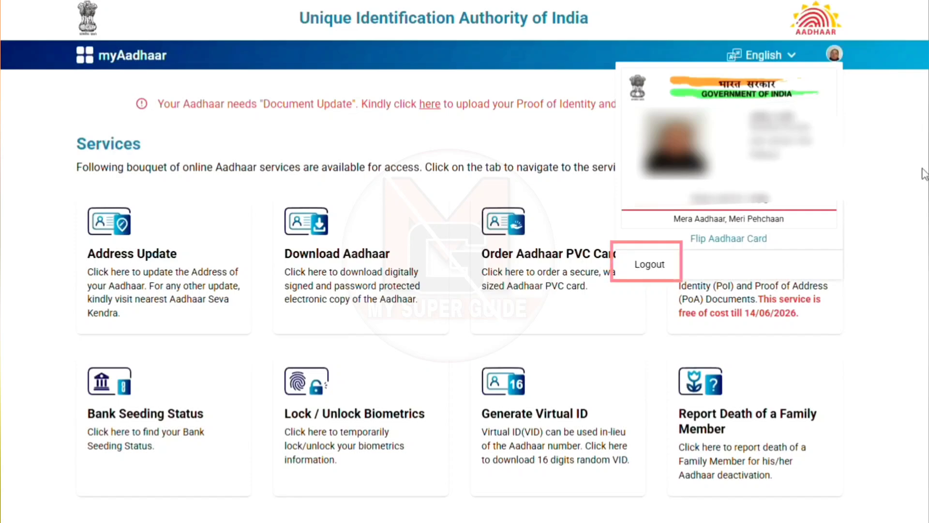
left_click(647, 271)
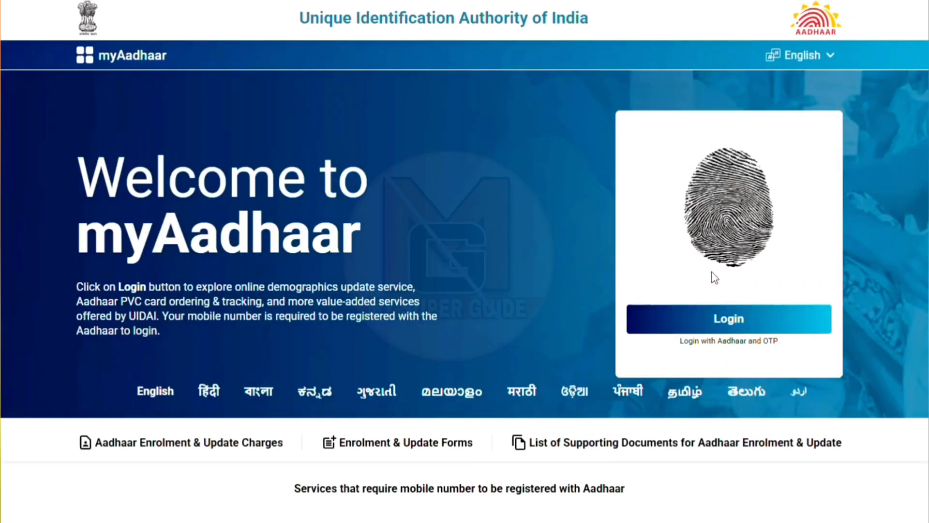
left_click(724, 322)
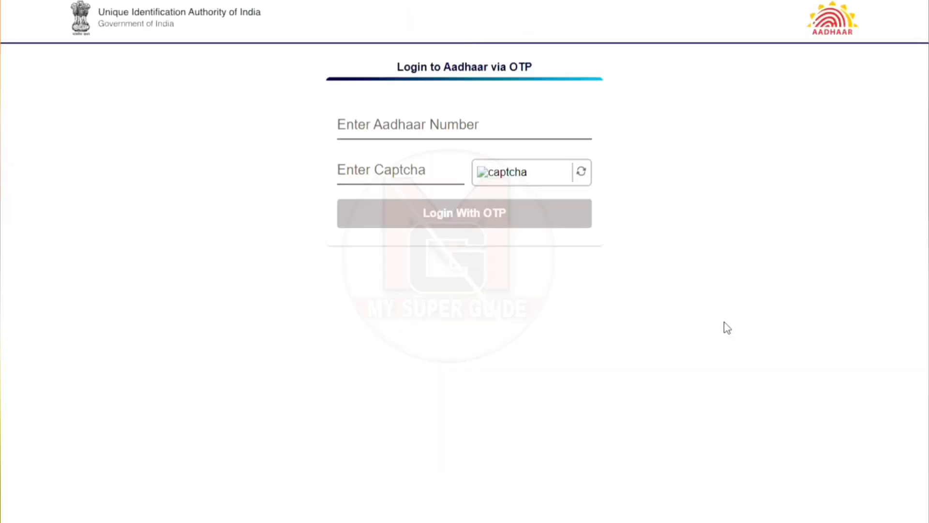
left_click(424, 132)
type("7")
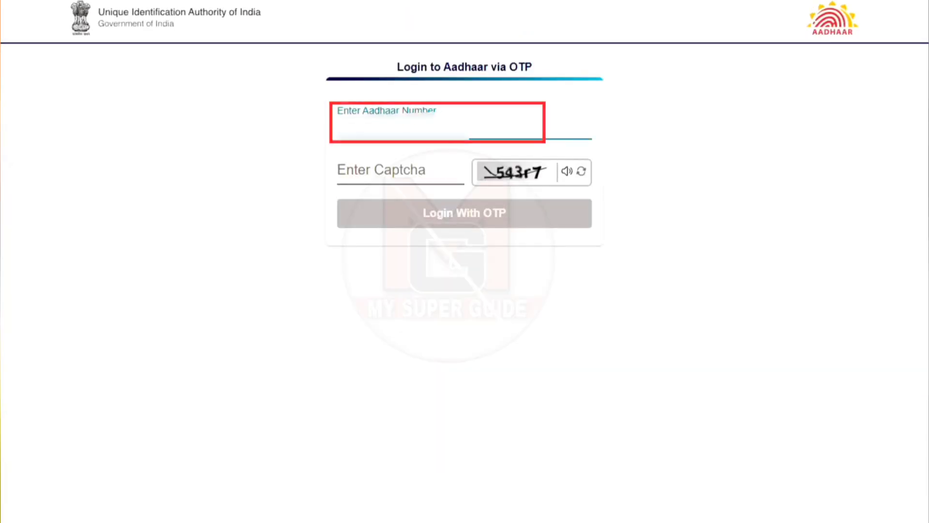
type("******")
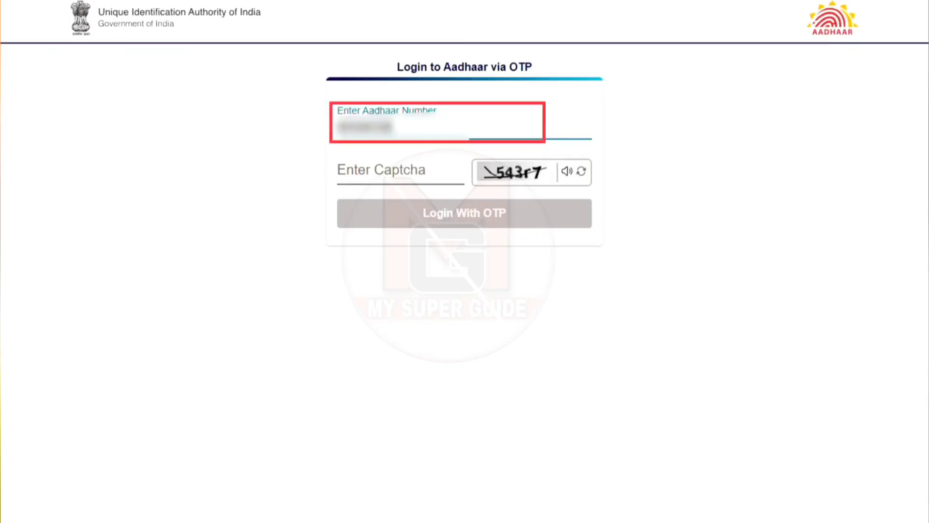
type("*****")
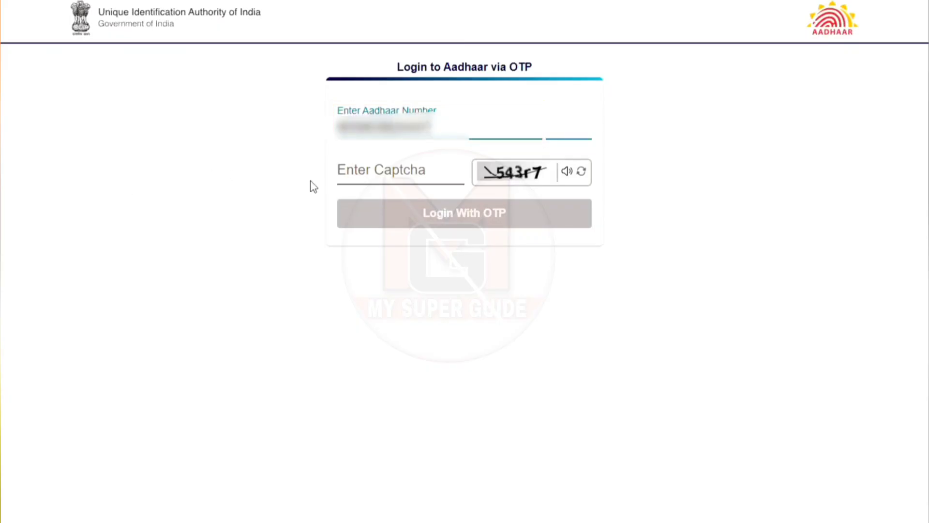
Enter the captcha, request an OTP, and log in with the received code.
left_click(431, 181)
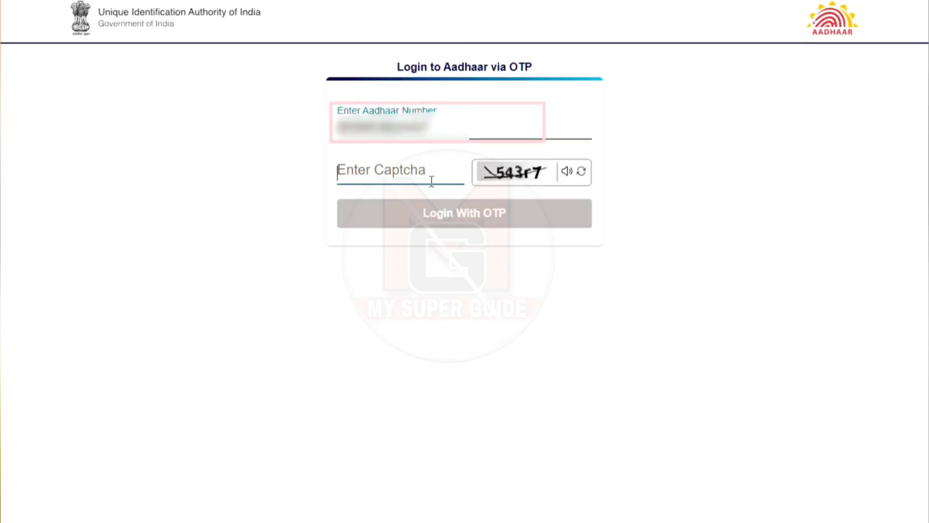
left_click(431, 182)
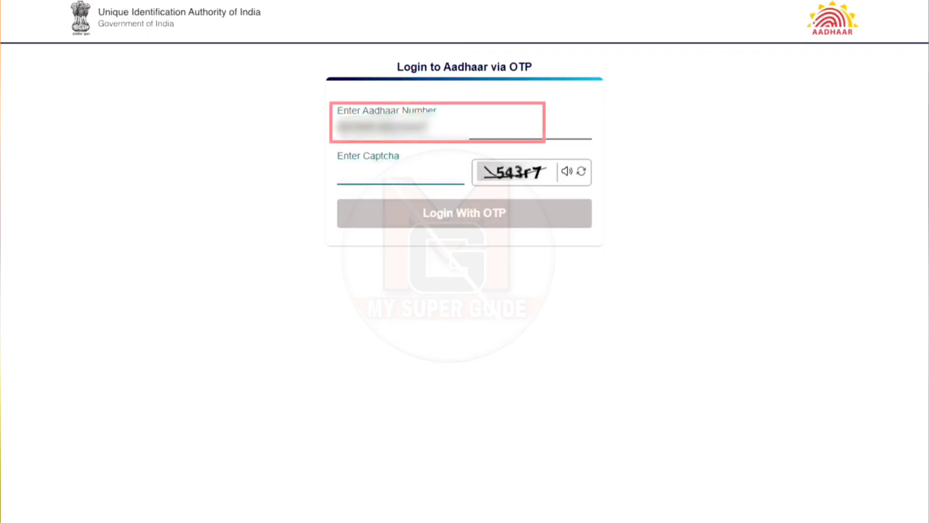
type("54")
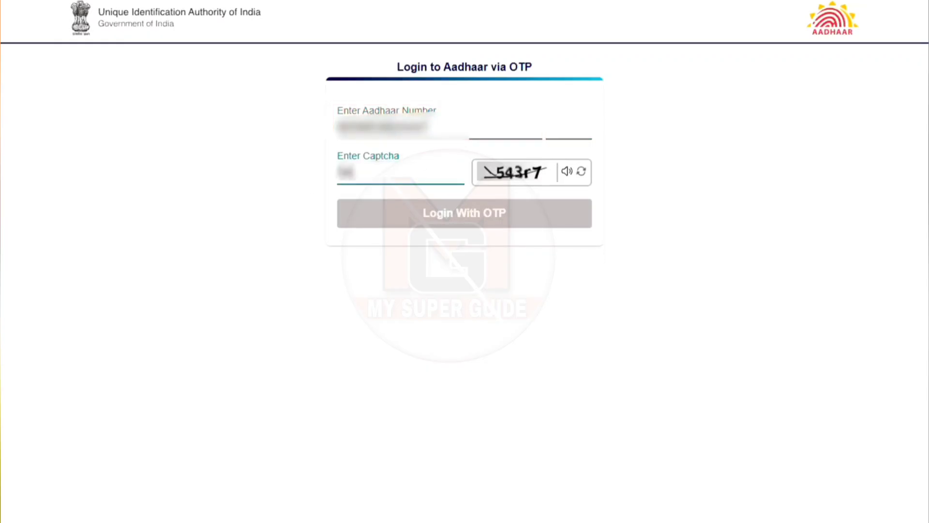
type("3r7")
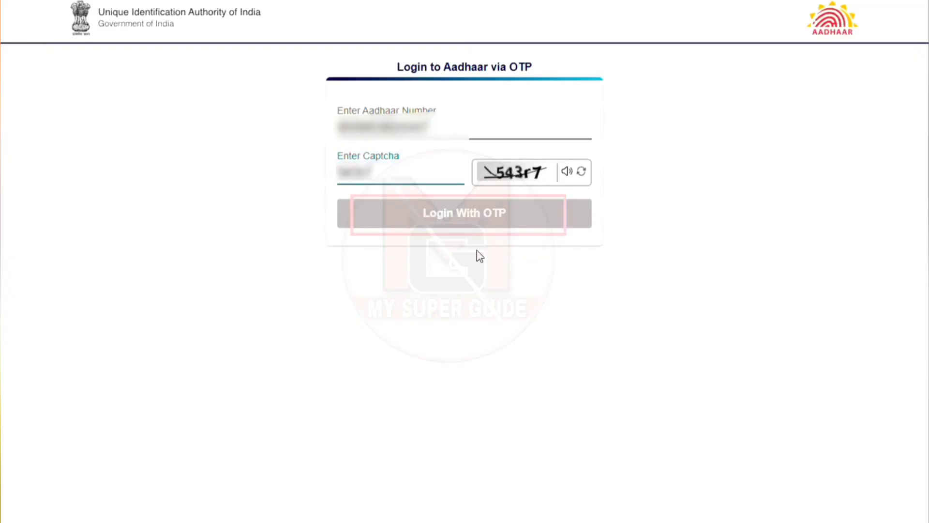
left_click(463, 212)
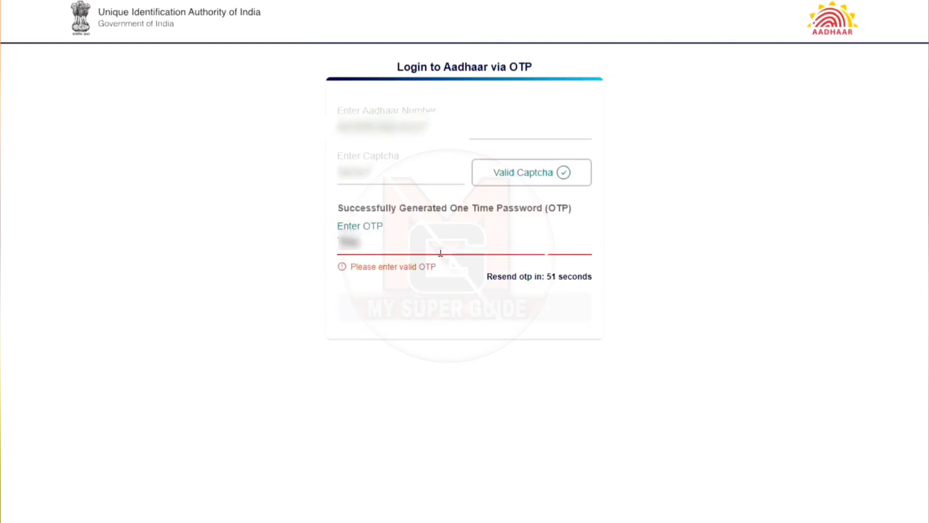
type("456")
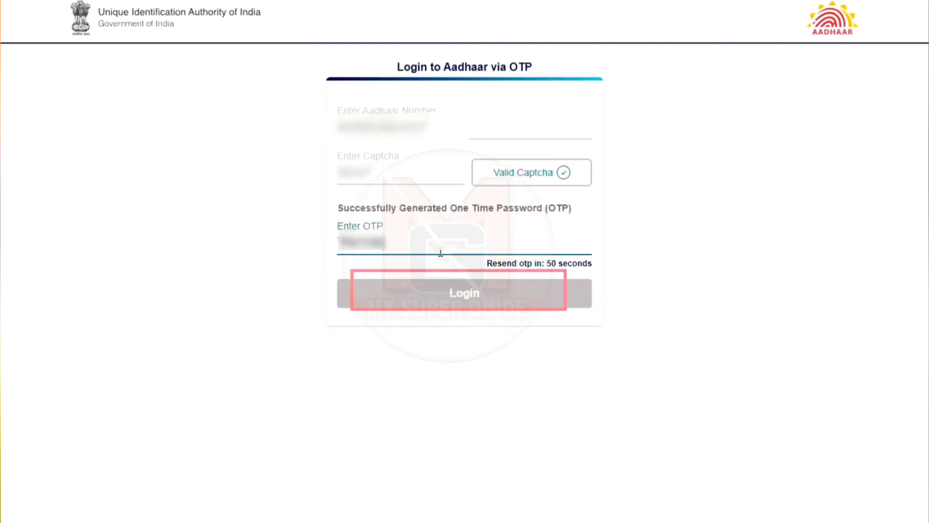
left_click(368, 289)
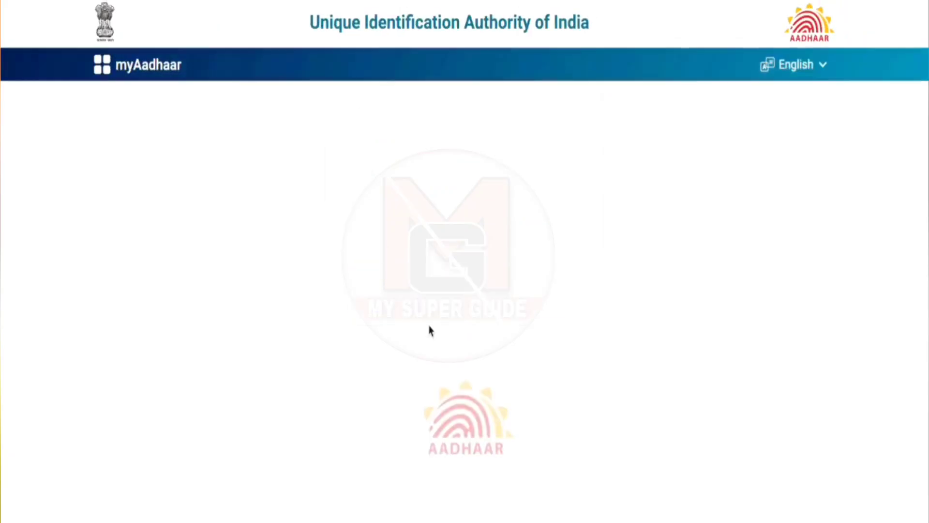
Open My Head of Family (HoF) Requests to retrieve the address-sharing request by SRN.
scroll(586, 139, "down", 7)
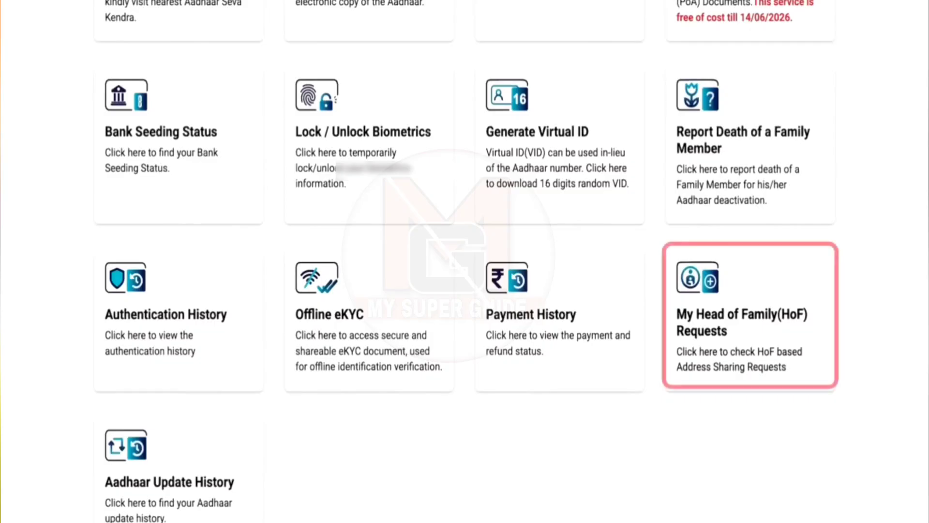
left_click(709, 373)
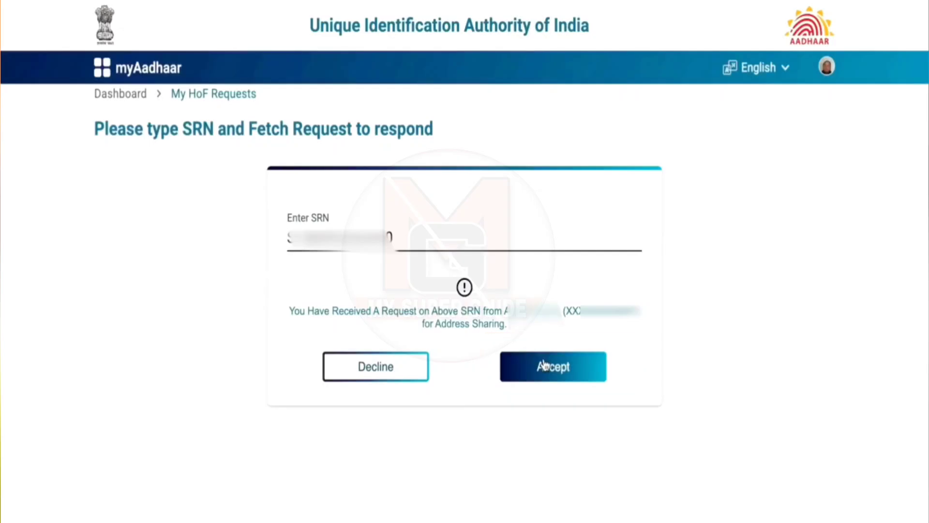
Accept the incoming address-sharing request as Head of Family, bringing up the ₹50 payment marked Success.
left_click(552, 369)
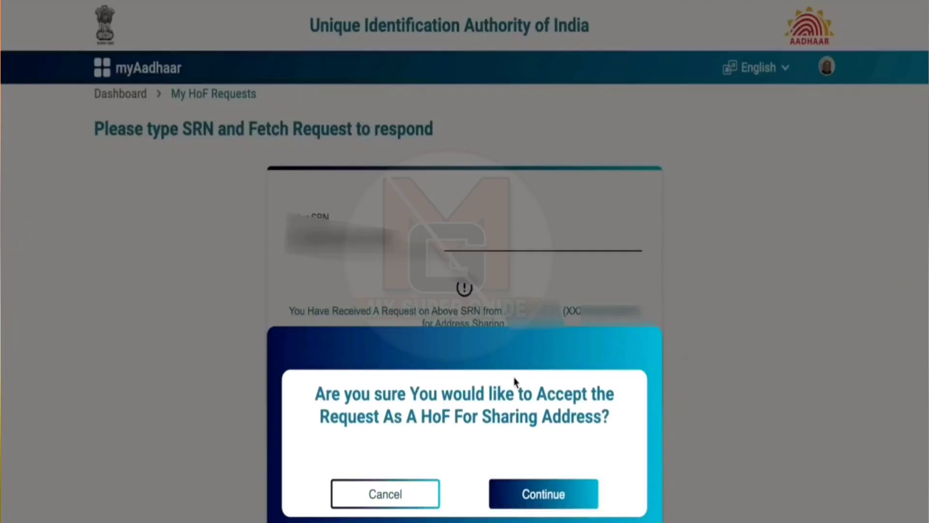
scroll(418, 367, "up", 1)
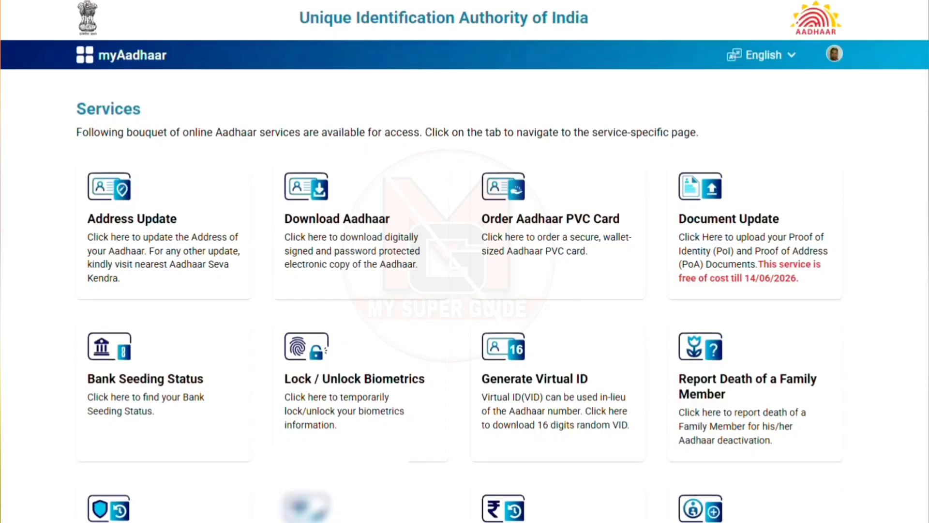
Expand the HoF Based Address Update row in Requests to show its Completed status timeline.
scroll(464, 290, "down", 3)
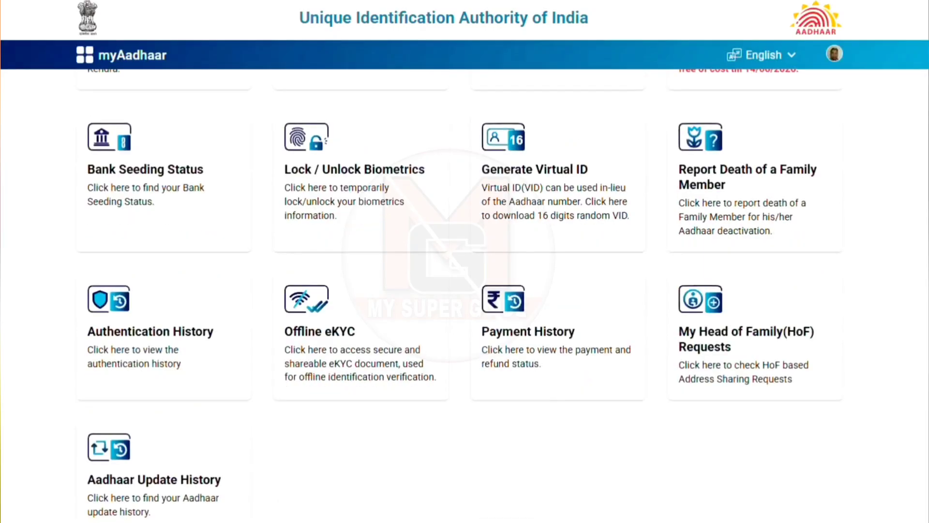
scroll(906, 356, "down", 3)
left_click(820, 461)
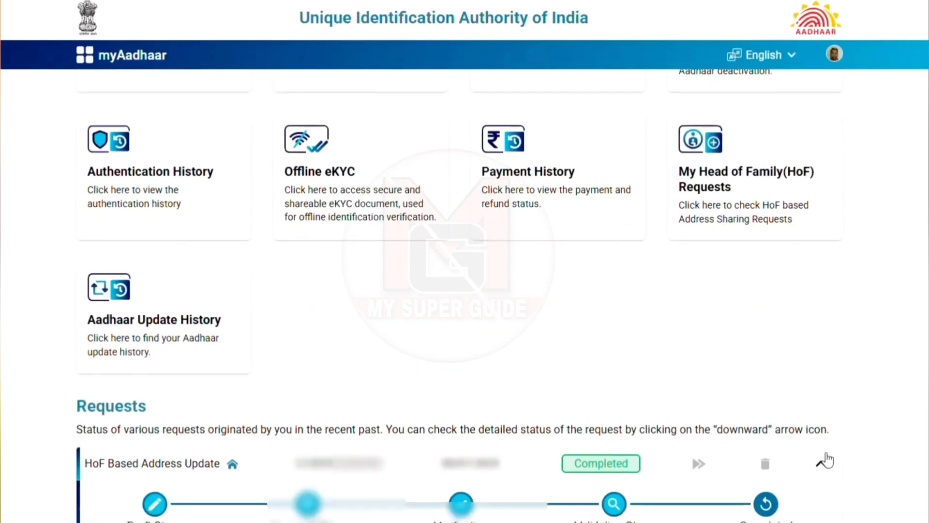
scroll(824, 463, "down", 3)
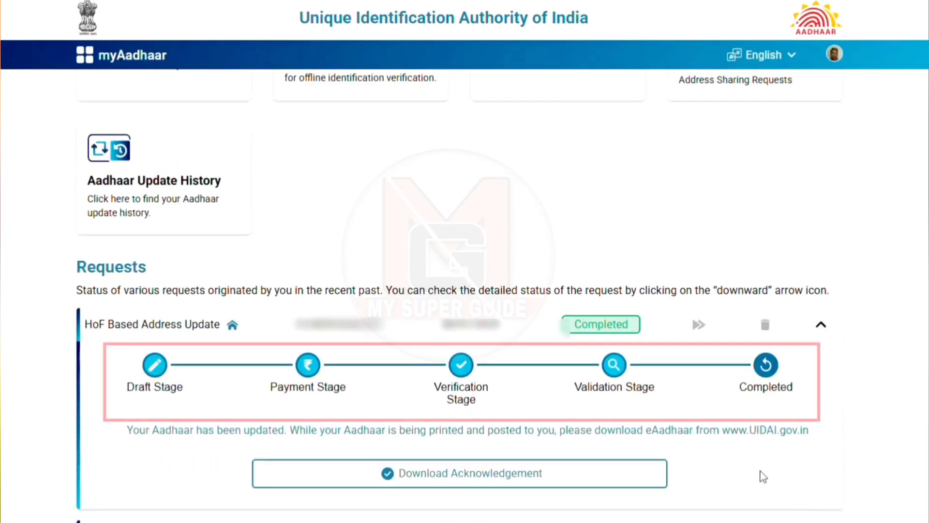